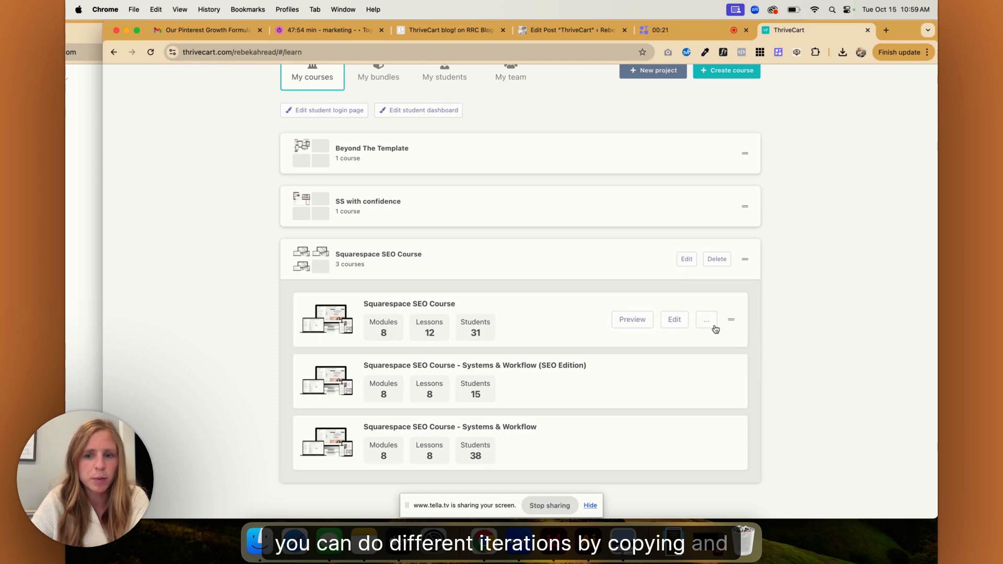
# - Open the Squarespace SEO Course for editing and review its modules and the "Optimize site for Google" lesson page
pyautogui.click(706, 320)
pyautogui.click(730, 358)
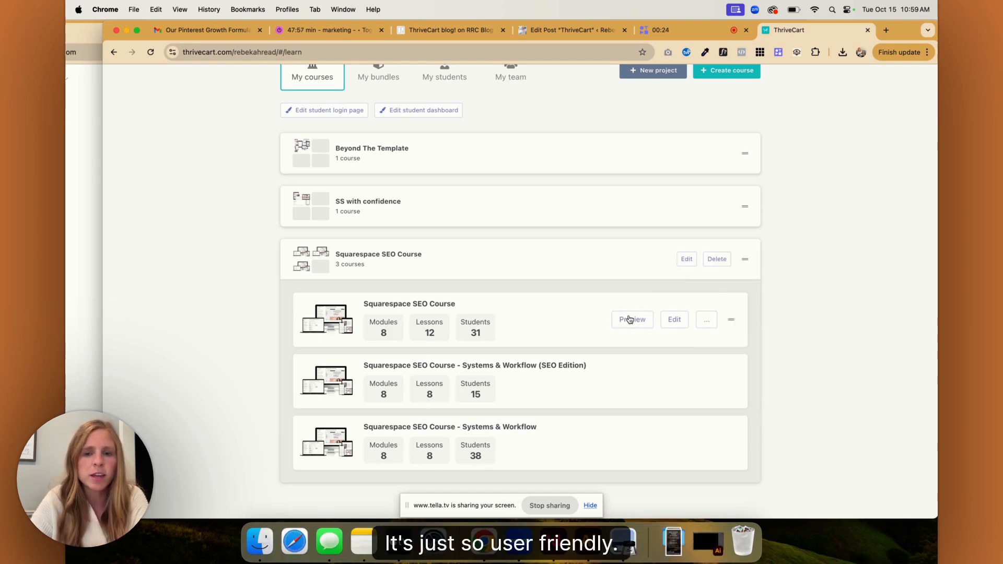
pyautogui.click(674, 319)
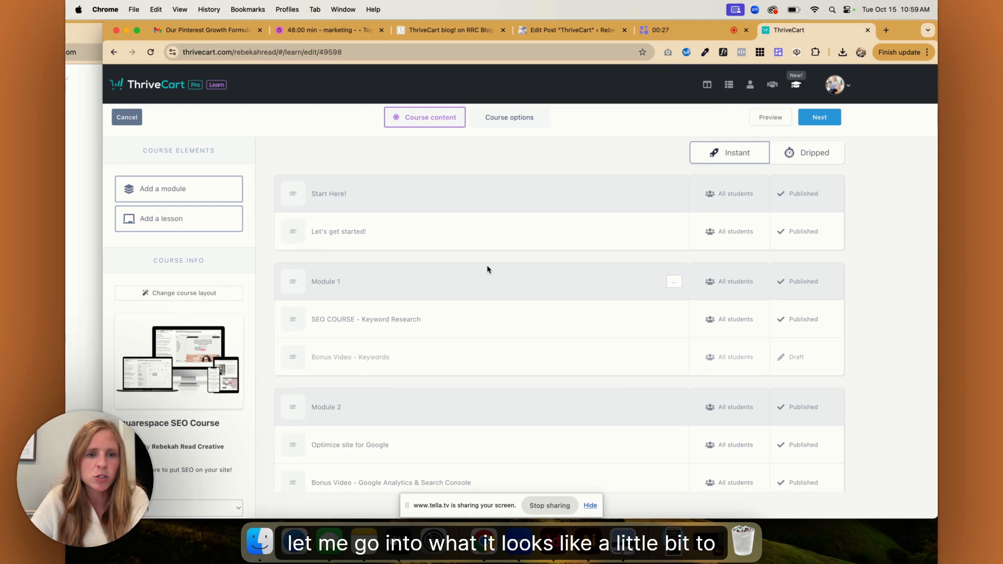
pyautogui.scroll(-1, 487, 269)
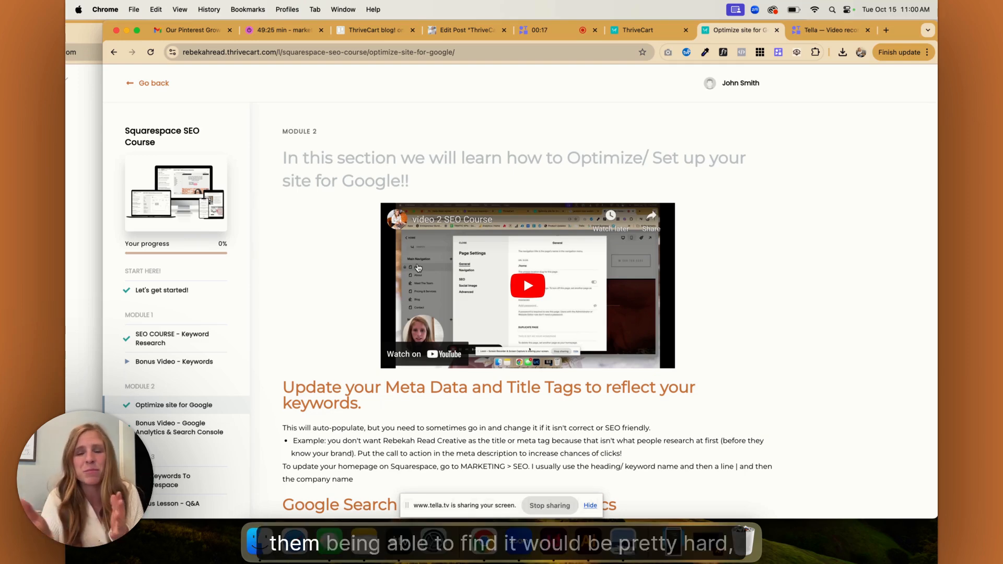
pyautogui.scroll(-1, 417, 268)
pyautogui.scroll(-5, 418, 267)
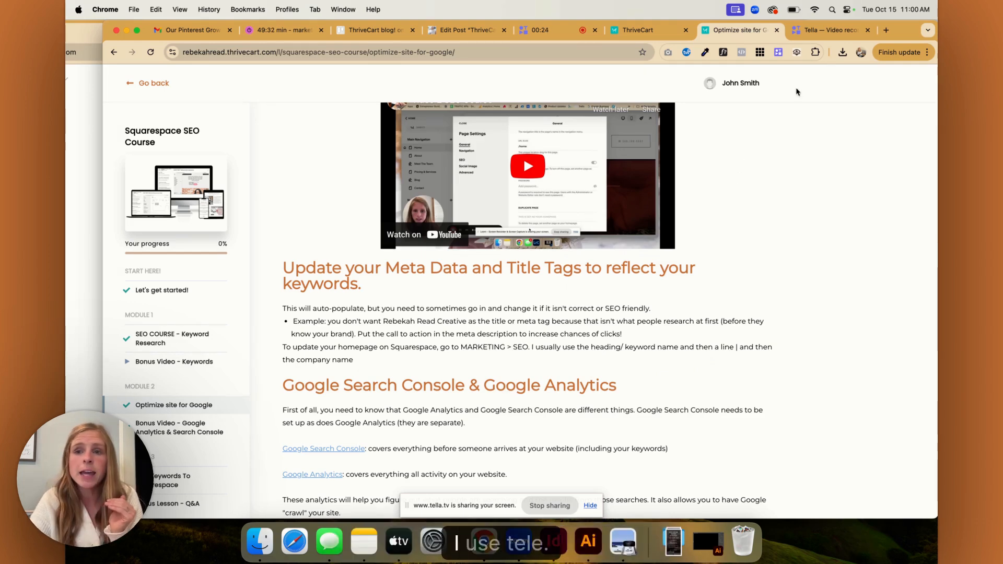
# - Switch to Tella and open the "Adding GMAIL user" video from the full video list
pyautogui.click(830, 32)
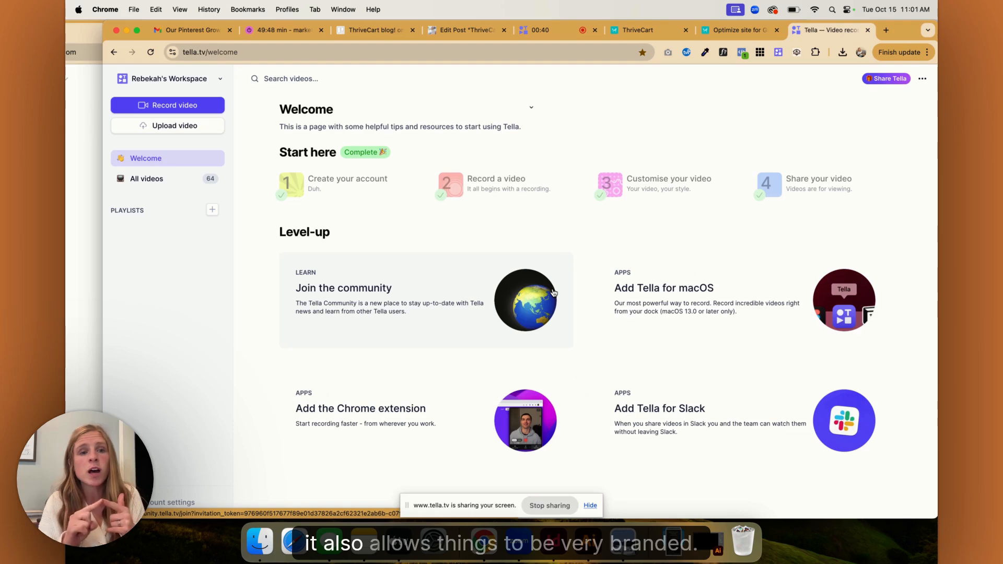
pyautogui.click(144, 178)
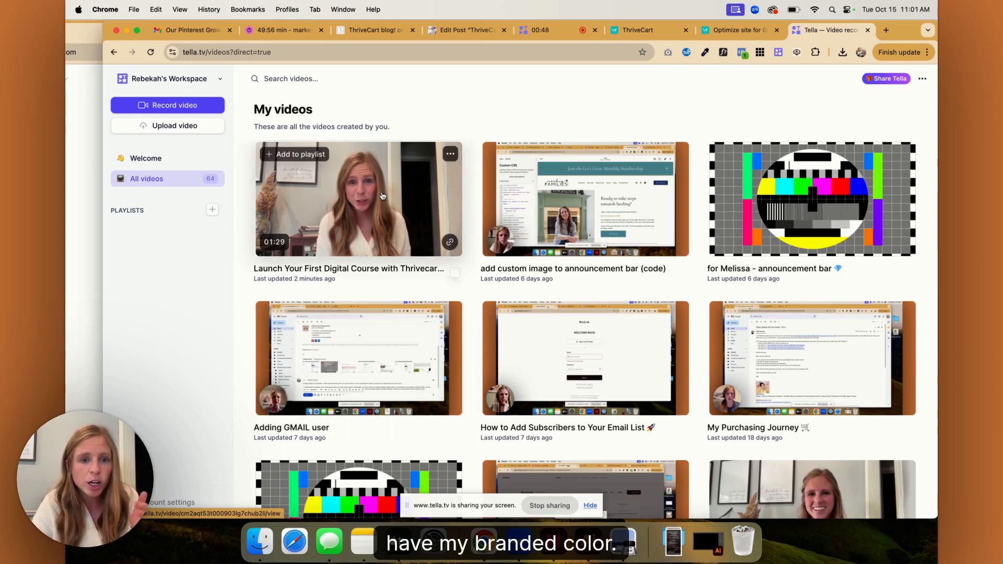
pyautogui.click(396, 351)
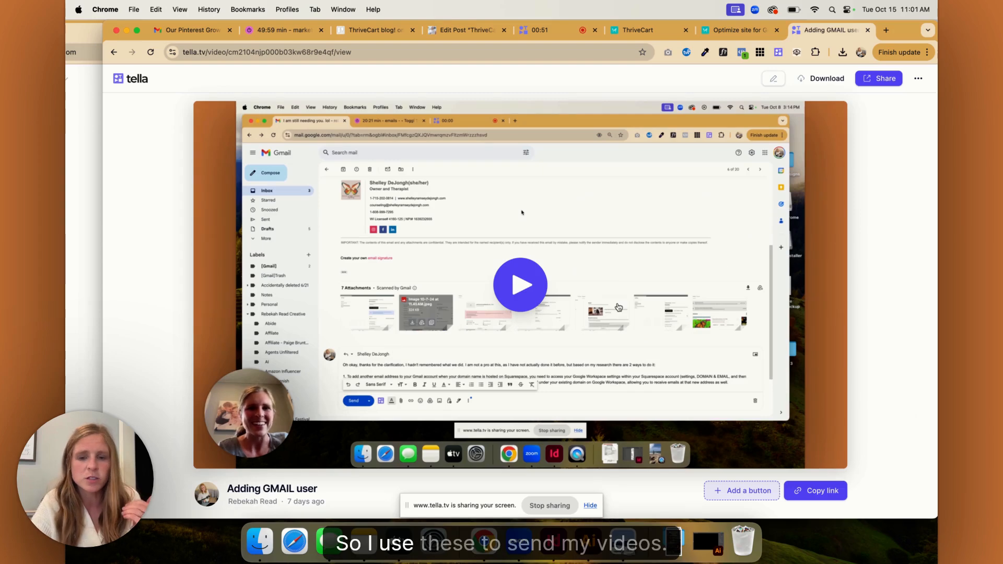
pyautogui.scroll(-1, 395, 351)
pyautogui.scroll(1, 619, 307)
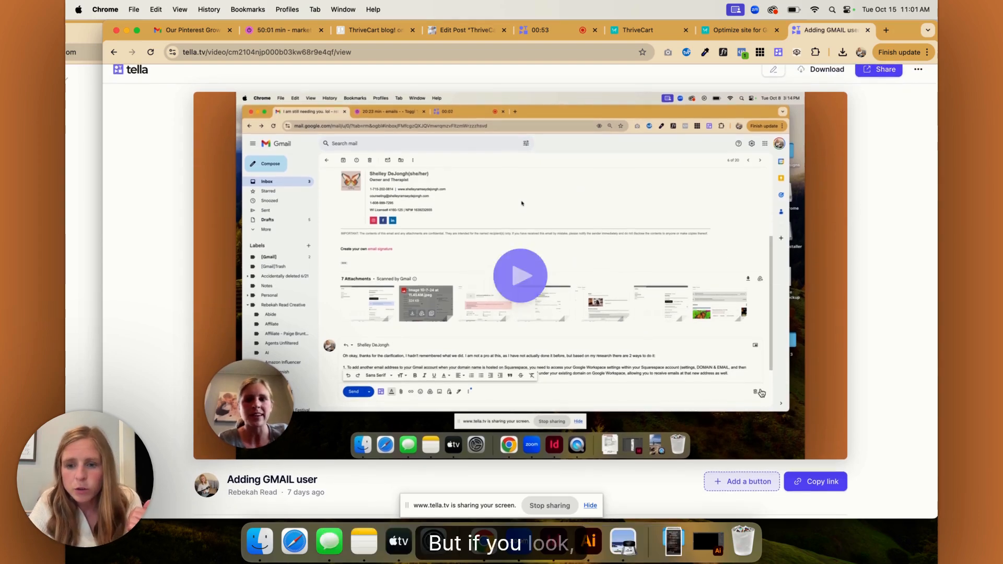
pyautogui.scroll(1, 757, 469)
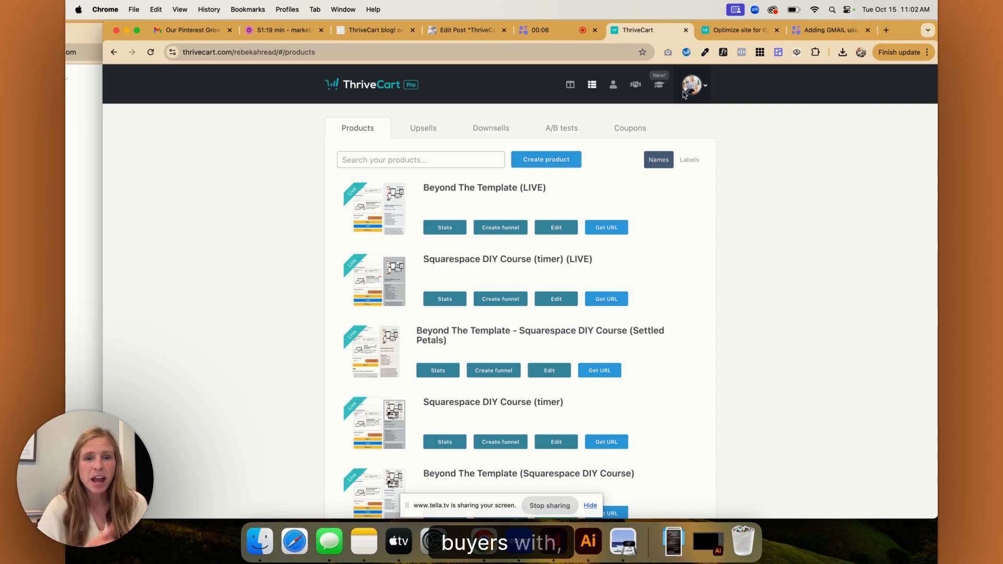
# - Look over the ThriveCart product list, and open the Learn area with the courses
pyautogui.scroll(-2, 448, 353)
pyautogui.scroll(2, 448, 353)
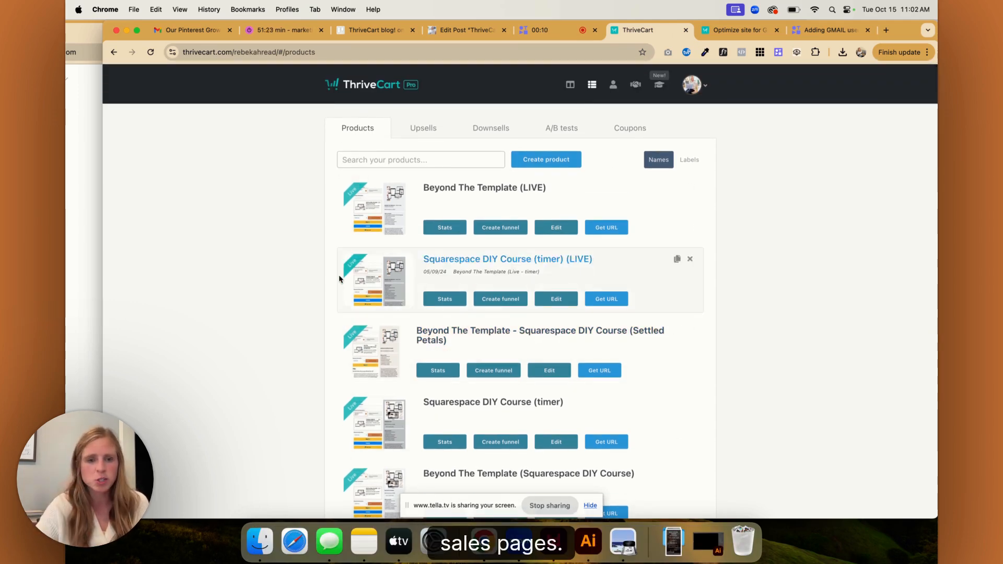
pyautogui.click(660, 85)
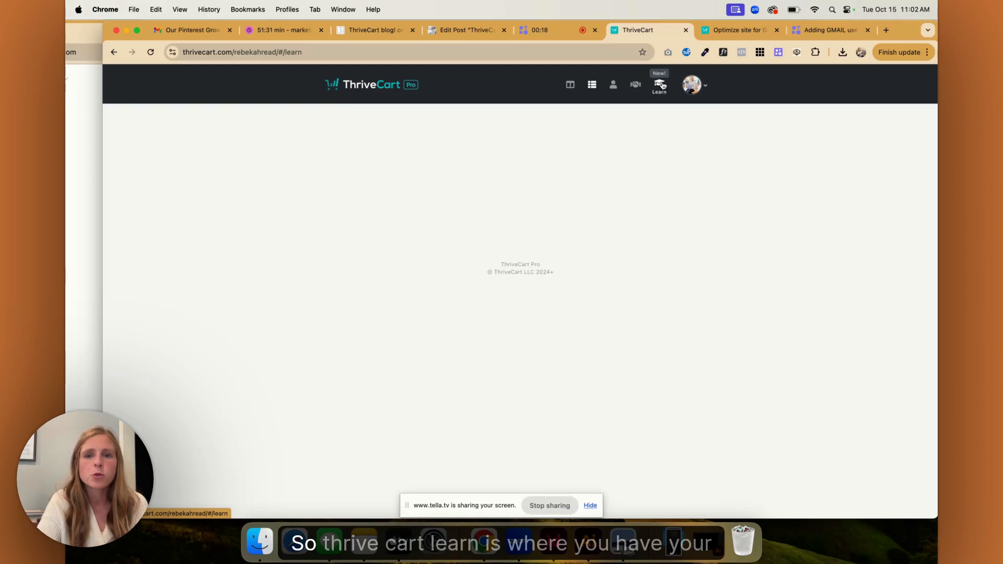
pyautogui.moveTo(658, 270)
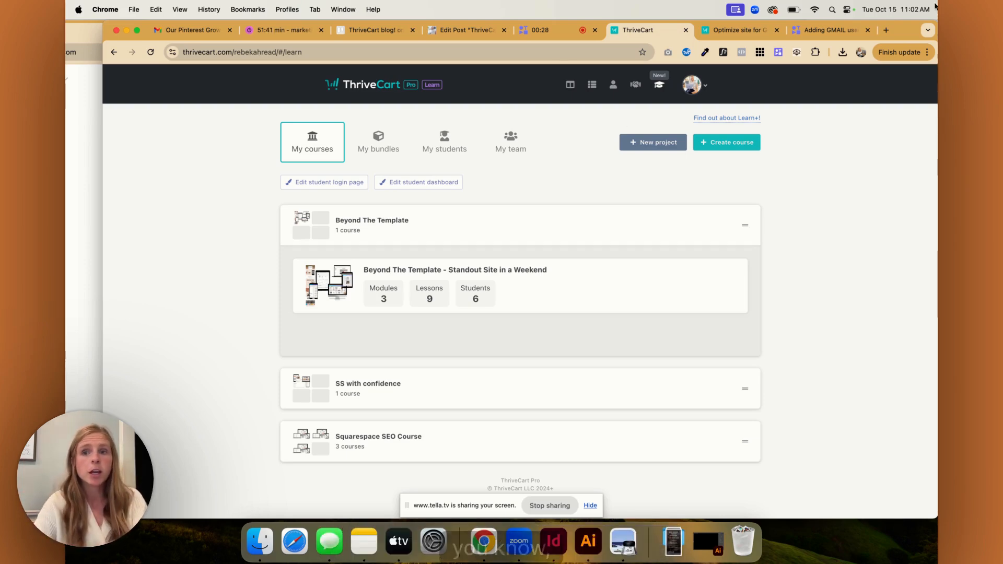
# - Open the Squarespace With Confidence sales page on rebekahreadcreative.com in a new browser tab
pyautogui.click(885, 30)
pyautogui.write('rebe')
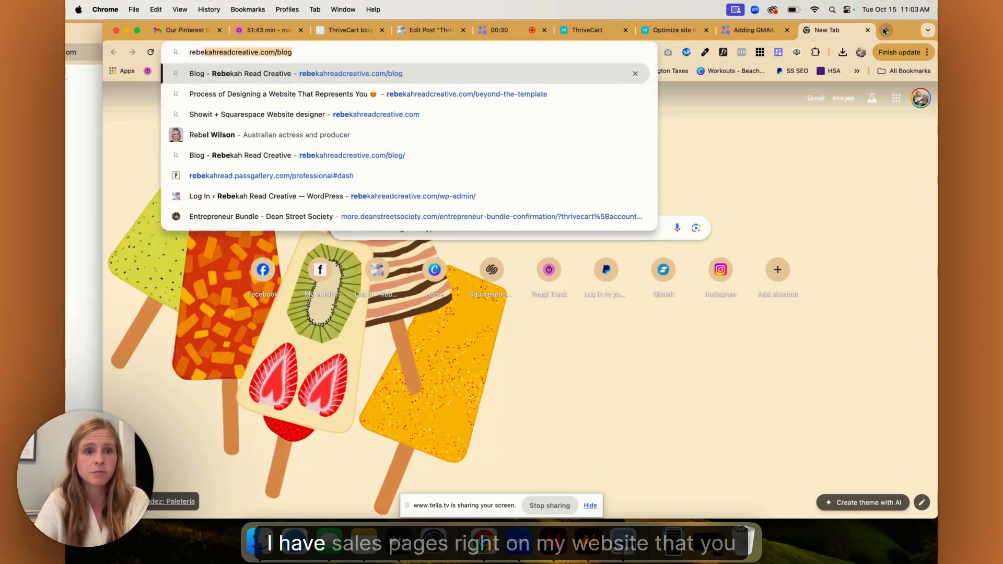
pyautogui.press('Up')
pyautogui.write('kahreadcreative.com/')
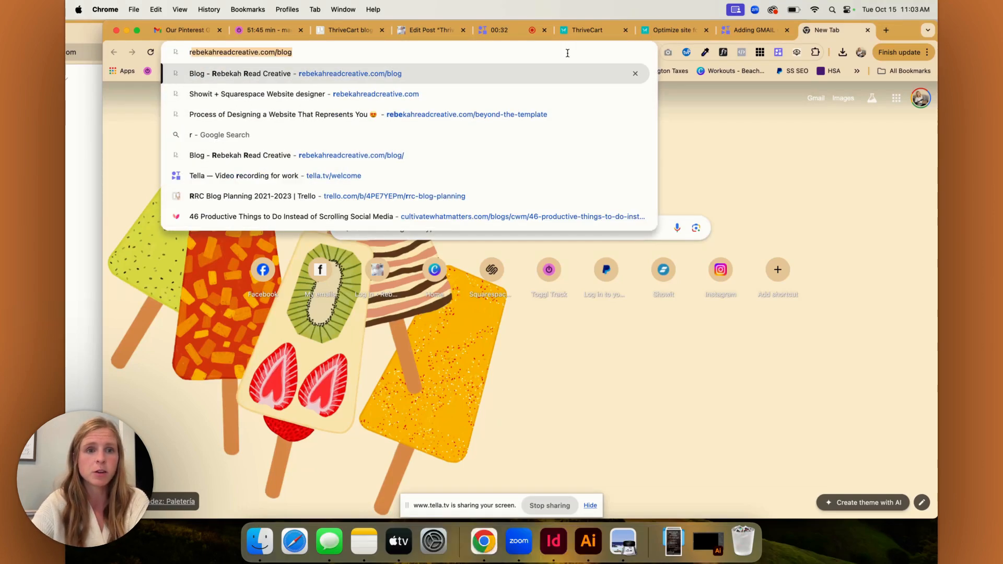
pyautogui.write('squarespace')
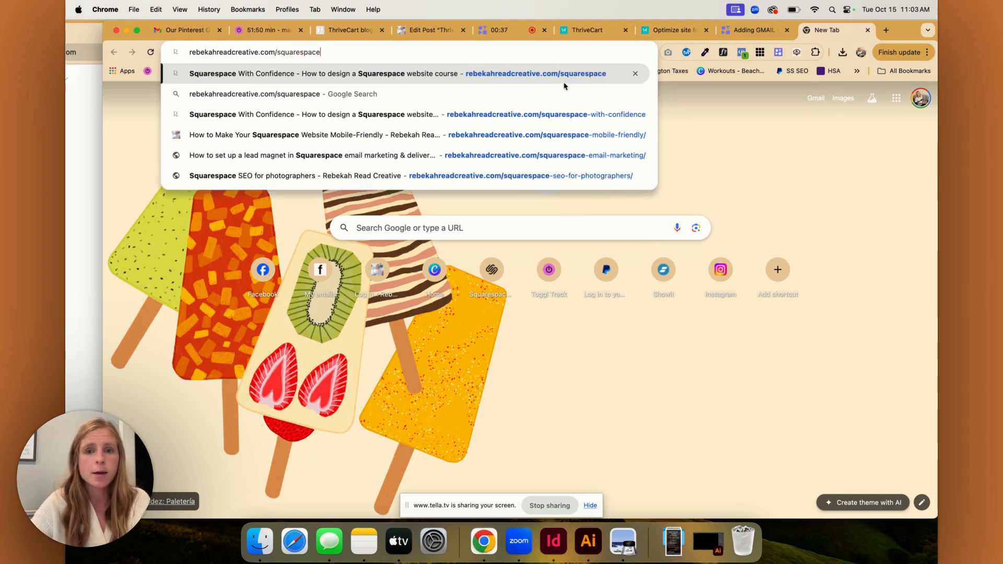
pyautogui.press('Return')
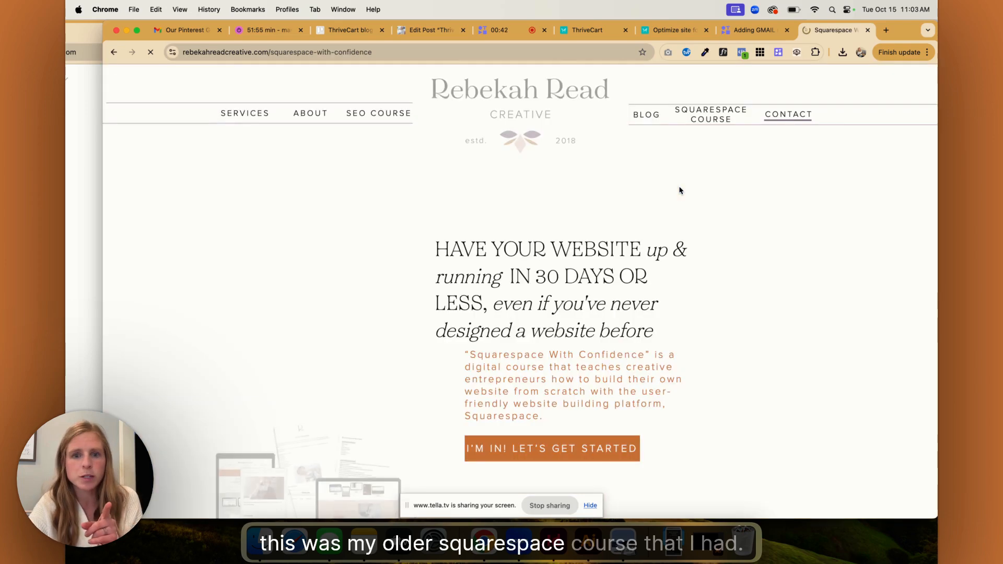
# - Review the sales page down to its pricing plans, and view the checkout page for the paid-in-full option
pyautogui.scroll(-10, 680, 190)
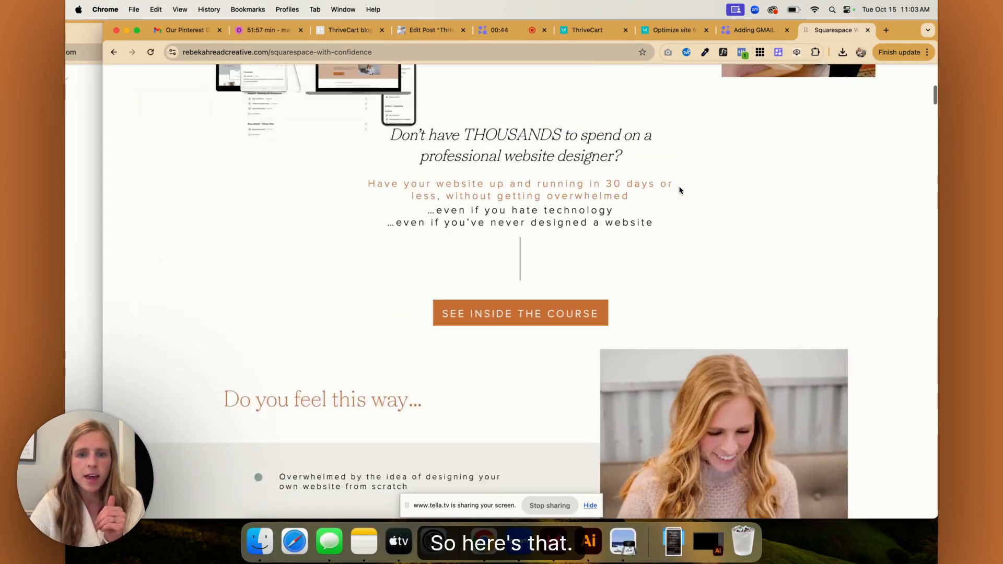
pyautogui.scroll(5, 678, 190)
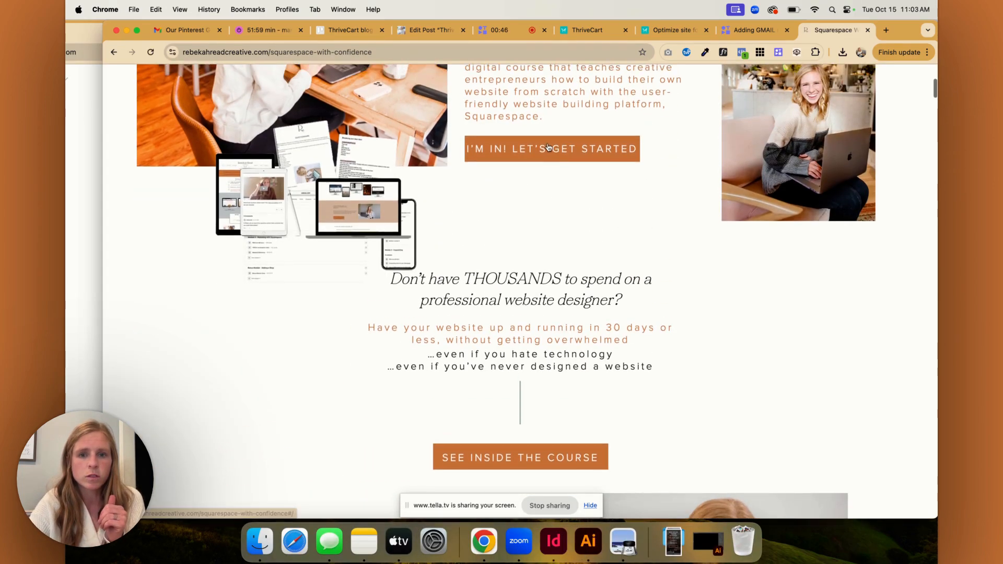
pyautogui.scroll(-15, 546, 148)
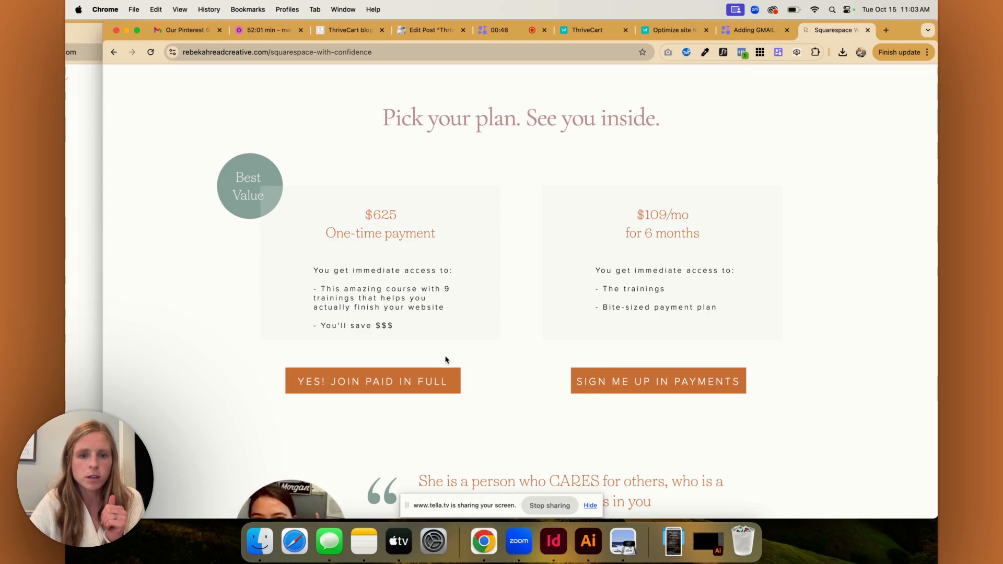
pyautogui.click(407, 387)
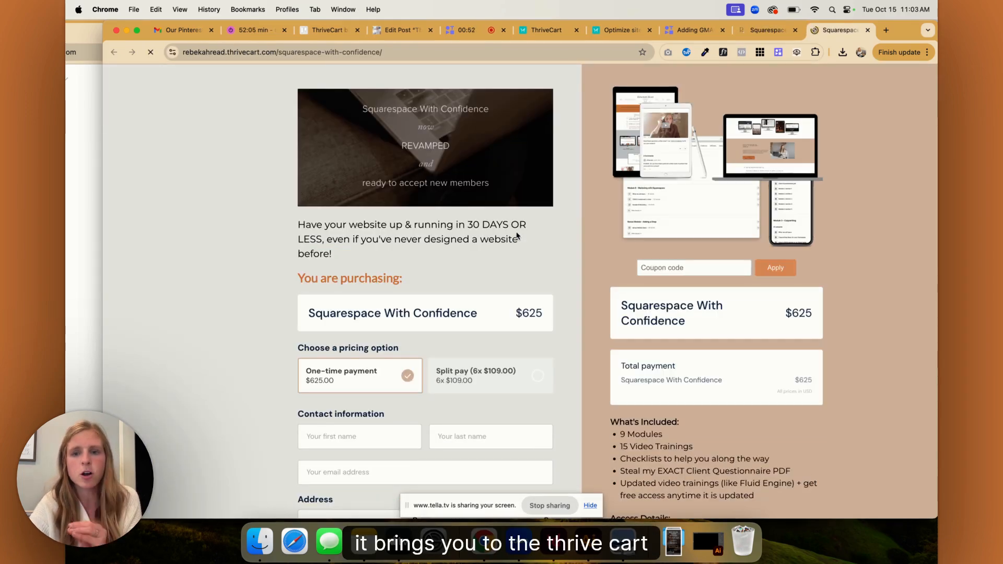
pyautogui.scroll(-5, 517, 236)
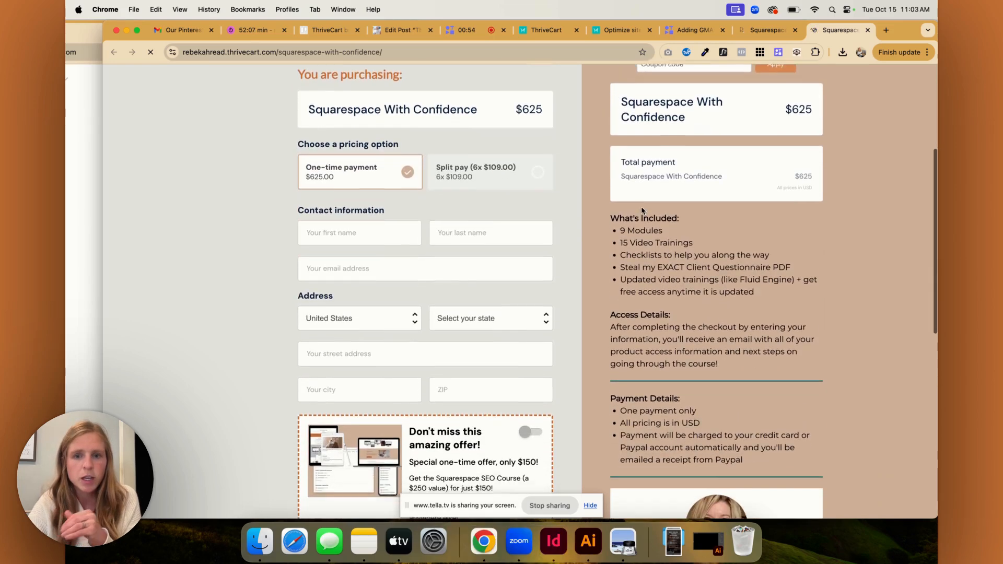
# - Return to ThriveCart and open the product Squarespace DIY Course (timer) (LIVE) for editing
pyautogui.click(551, 32)
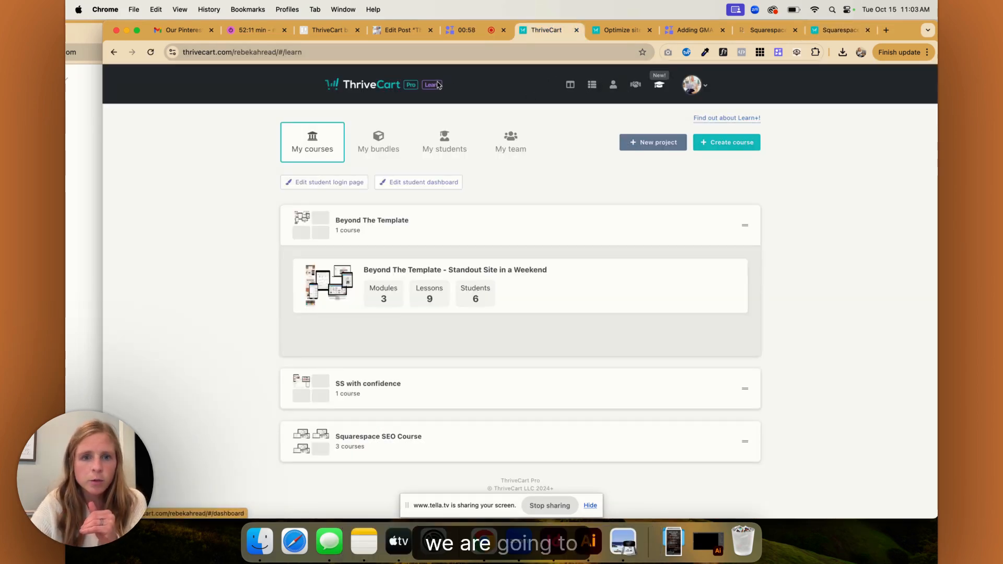
pyautogui.click(379, 86)
pyautogui.click(596, 86)
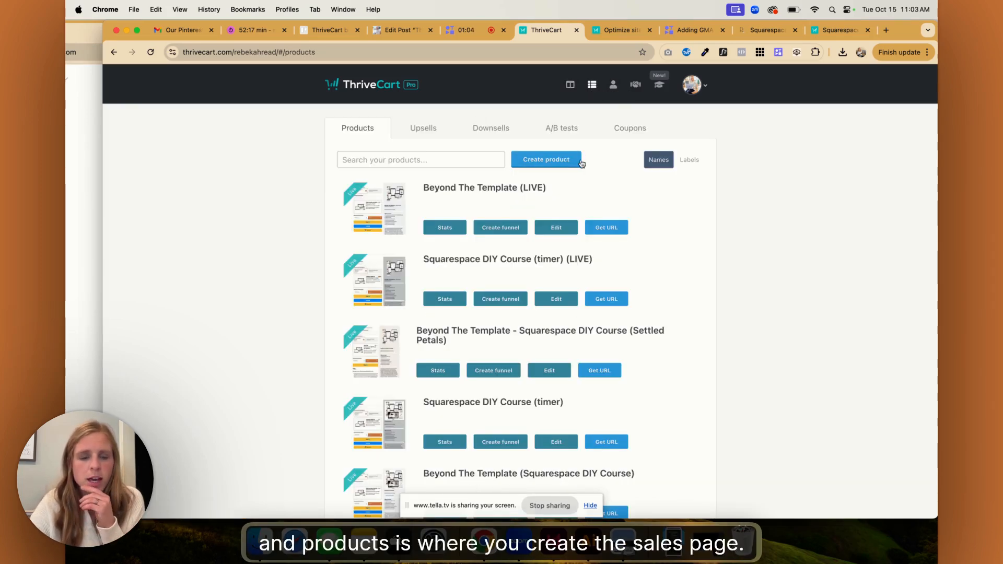
pyautogui.scroll(-2, 421, 226)
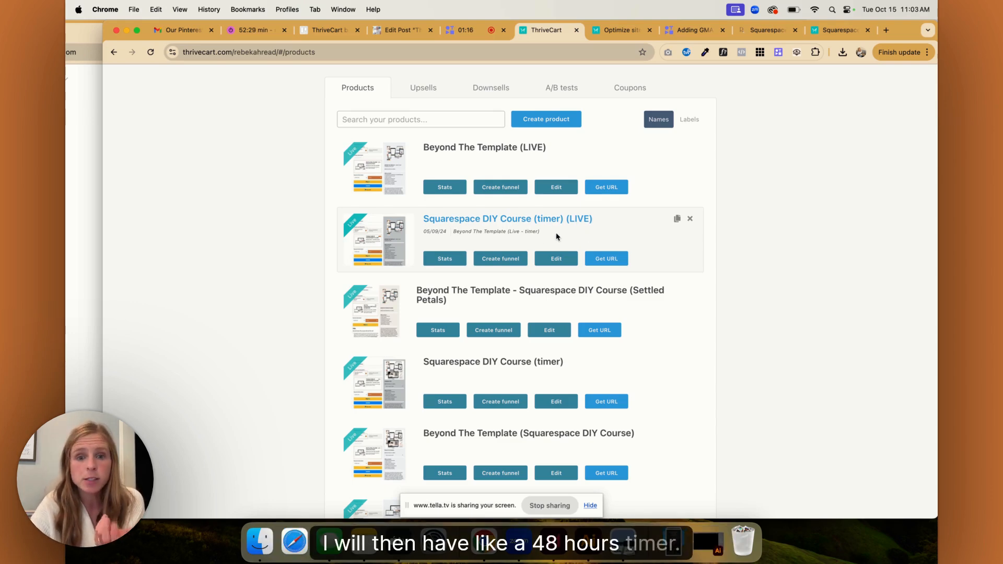
pyautogui.click(557, 260)
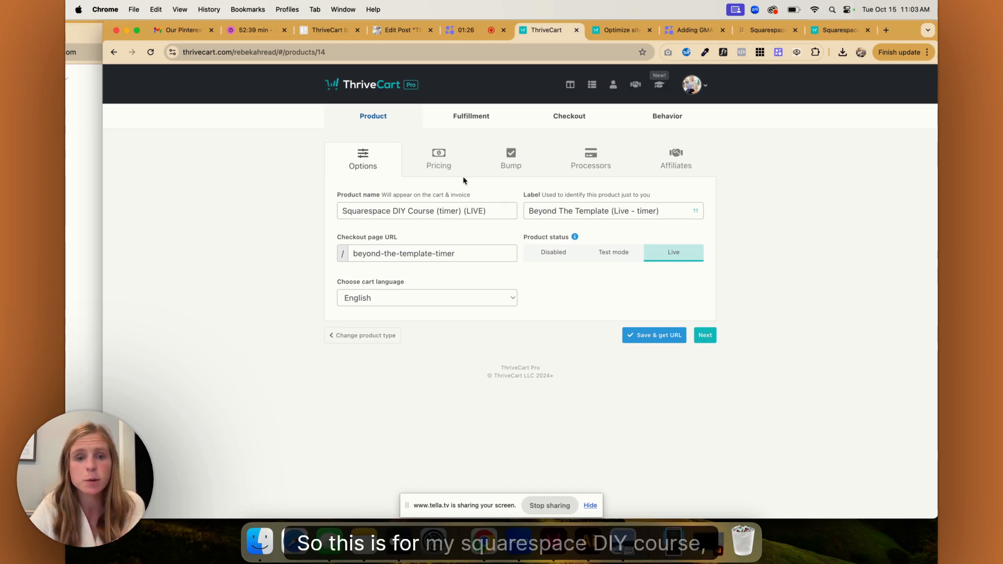
# - Check the product's bump offer and fulfillment settings, and launch the editor for its checkout design
pyautogui.click(514, 160)
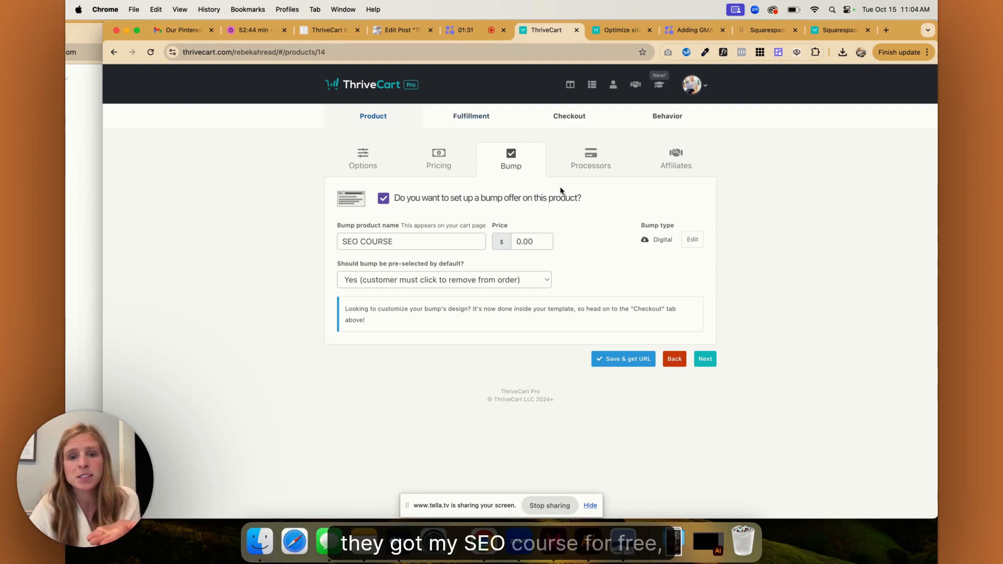
pyautogui.click(475, 125)
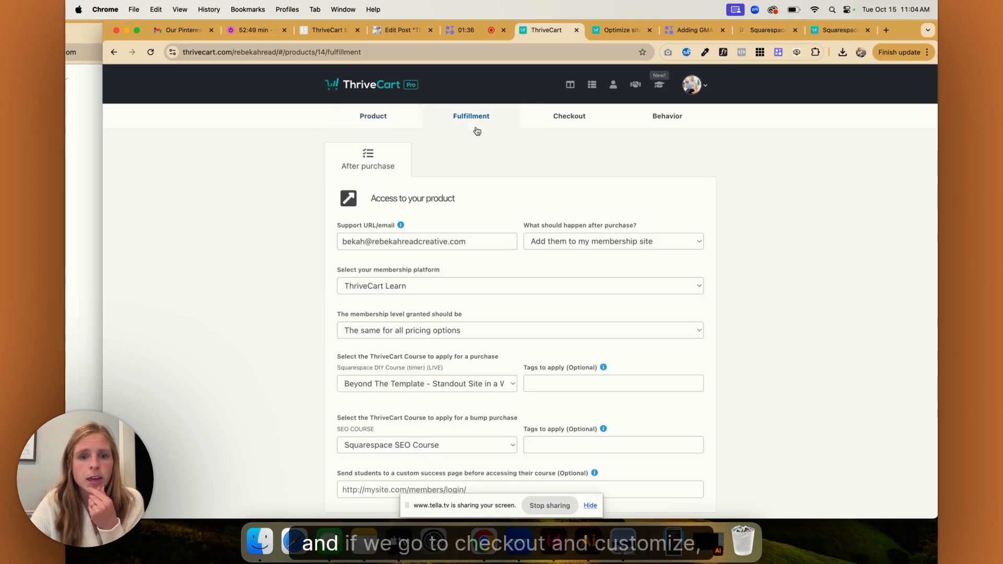
pyautogui.click(557, 112)
pyautogui.click(426, 167)
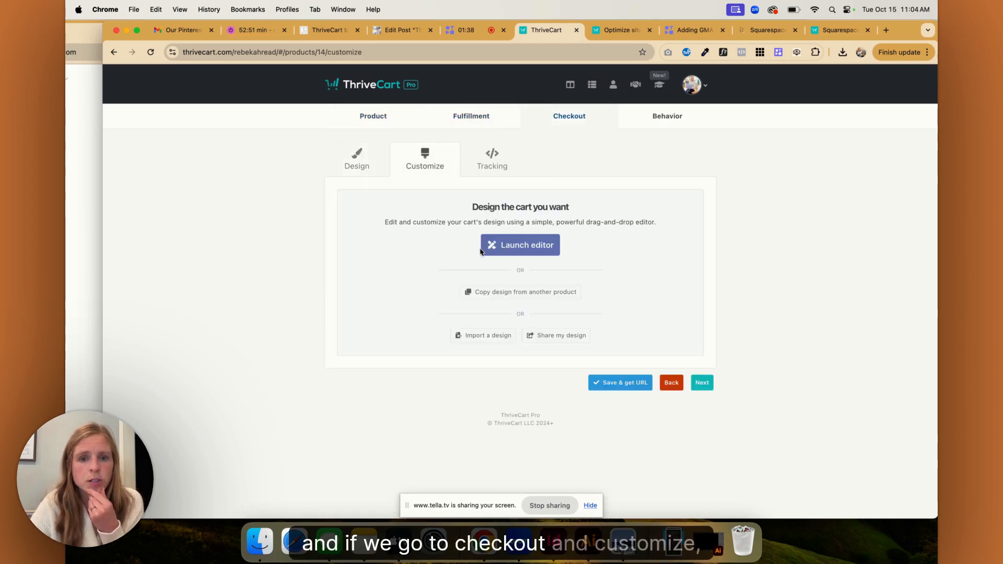
pyautogui.click(512, 248)
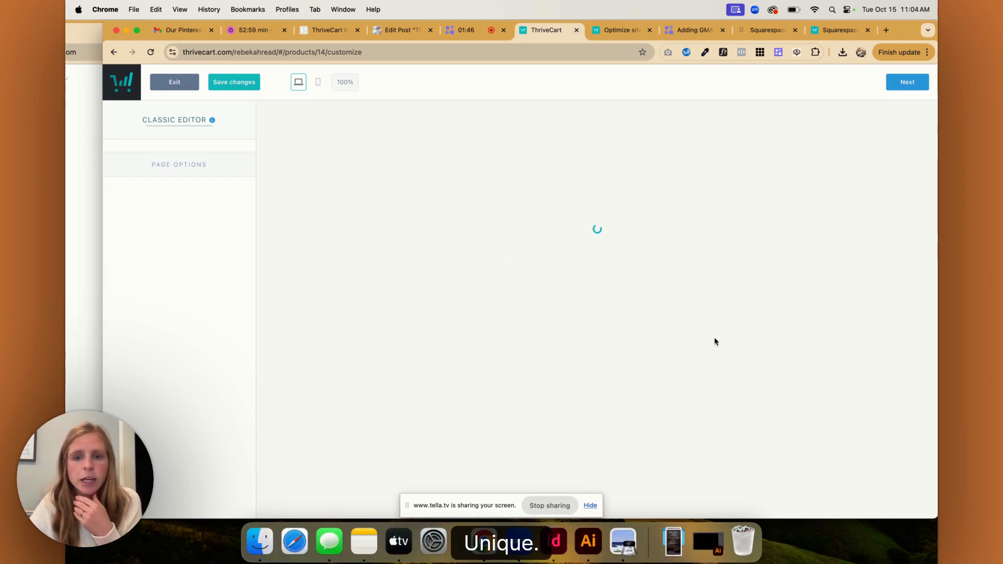
# - Review the testimonial and about sections of the Squarespace With Confidence sales page, and return to ThriveCart
pyautogui.click(771, 35)
pyautogui.scroll(-6, 660, 315)
pyautogui.scroll(-2, 659, 316)
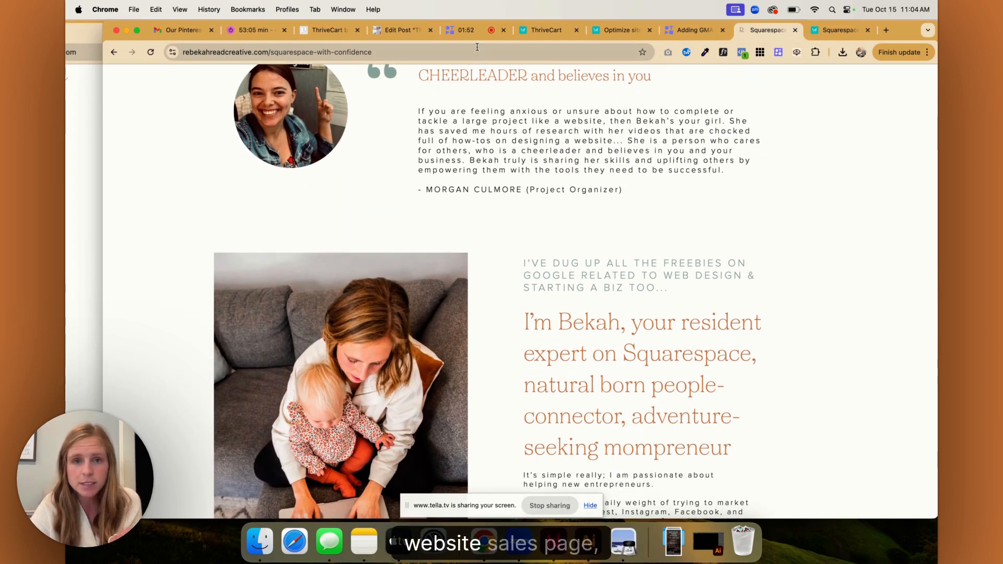
pyautogui.click(542, 34)
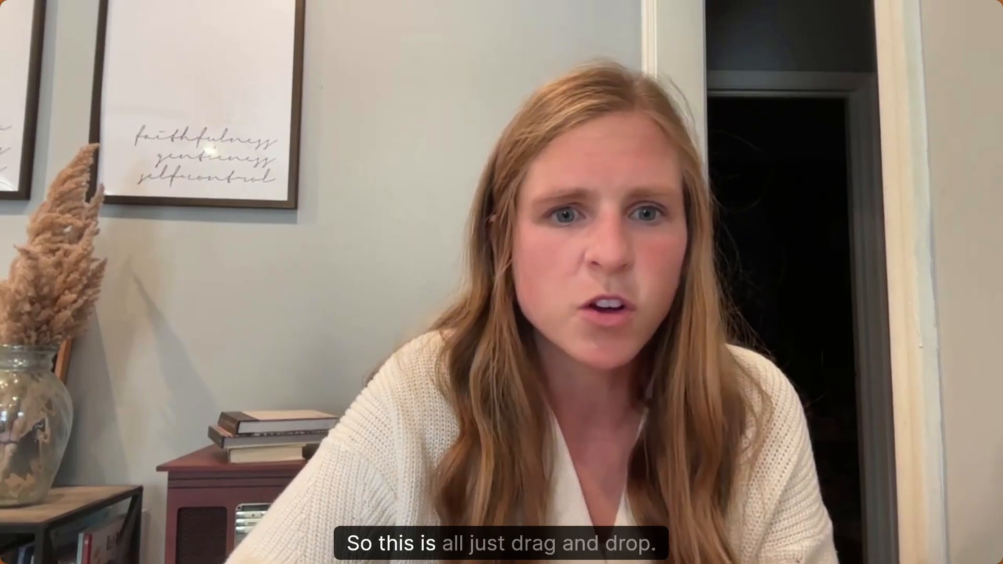
# - Add a heading reading "COURSE NAME" between Billing Details and the contact information on the cart page
pyautogui.moveTo(141, 181); pyautogui.dragTo(439, 215)
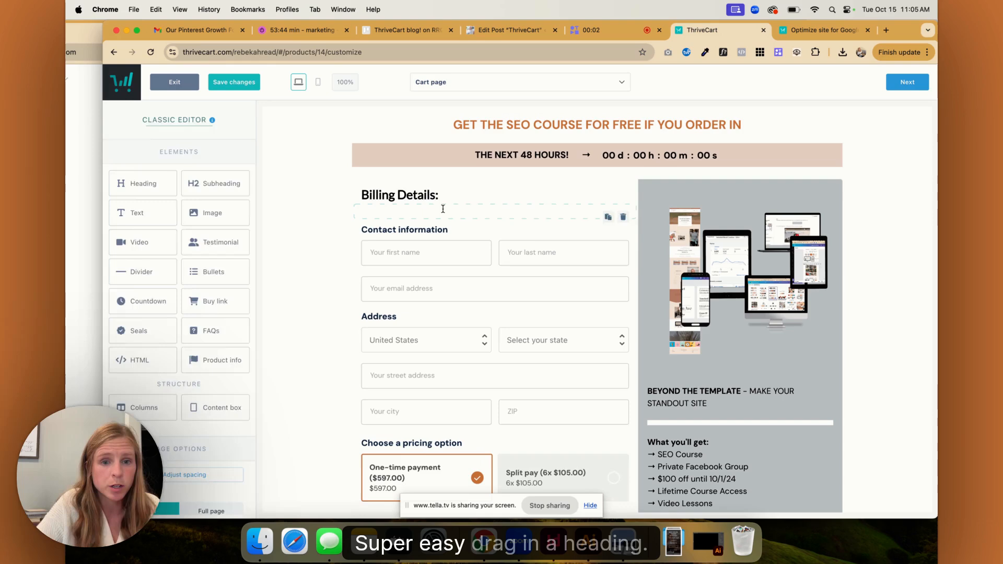
pyautogui.click(432, 212)
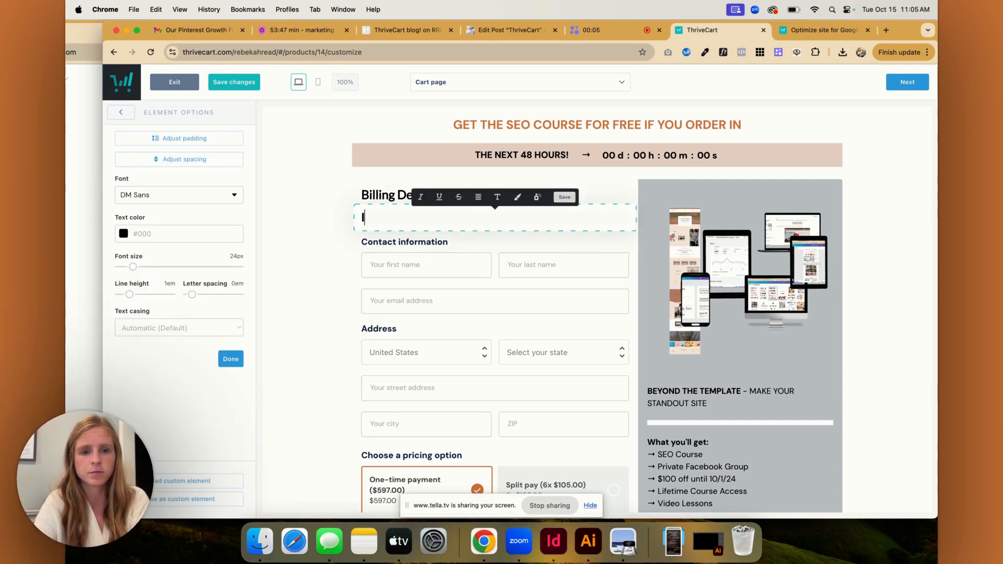
pyautogui.write('COURSE NAME')
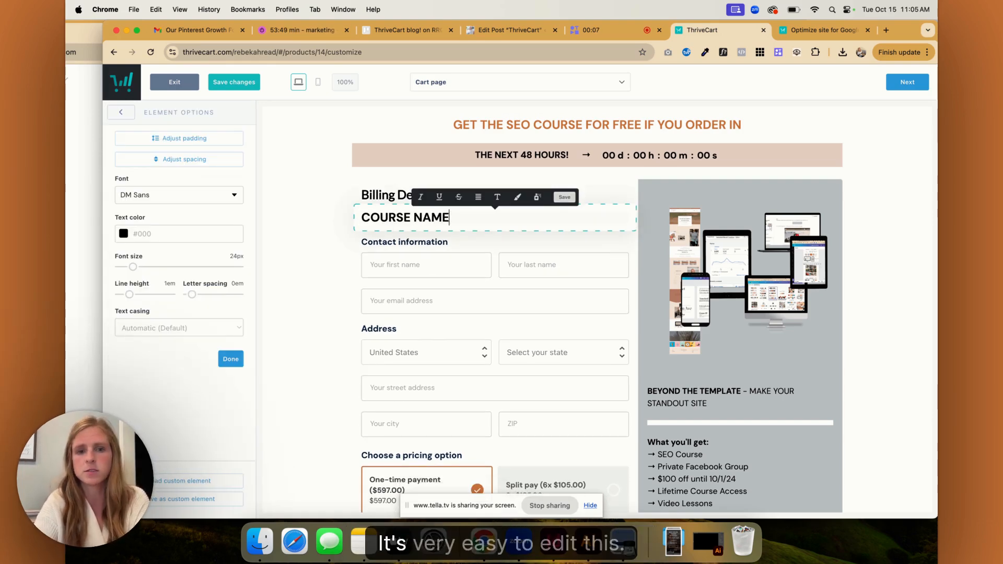
pyautogui.click(269, 209)
# - Open the 48-hour countdown timer's settings and review its end date, redirect options and the SEO course bump offer on the cart page
pyautogui.click(535, 140)
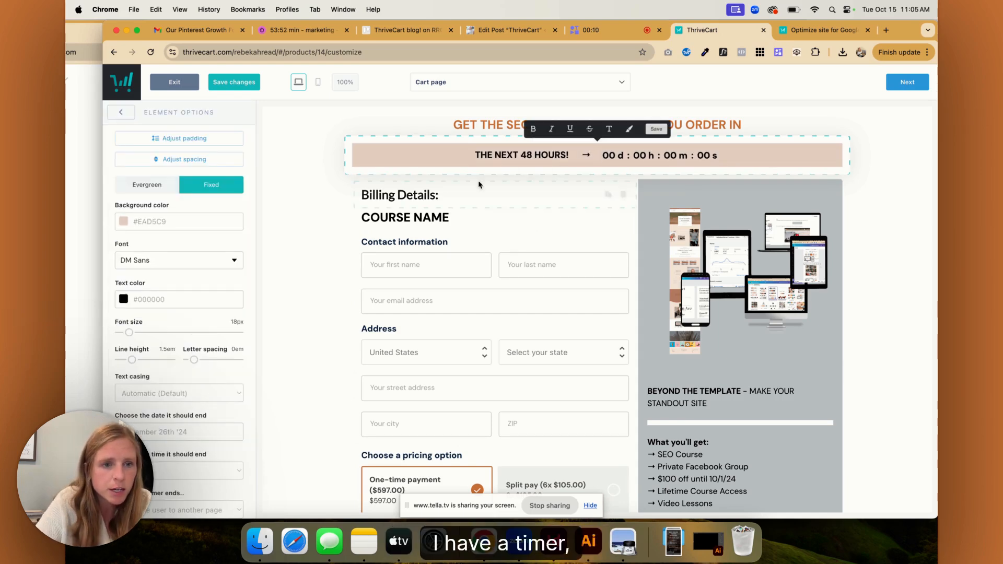
pyautogui.scroll(-5, 191, 292)
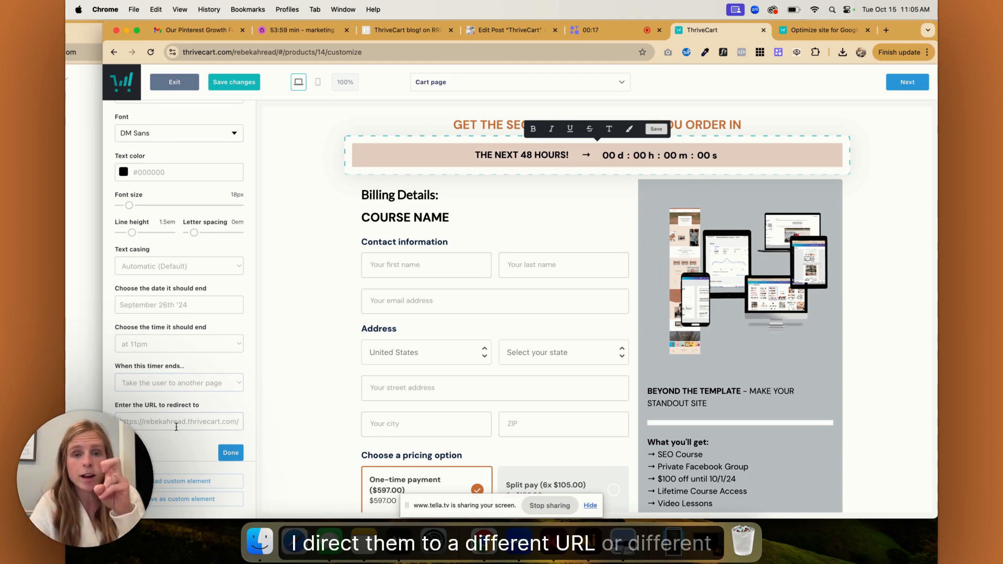
pyautogui.scroll(-4, 469, 491)
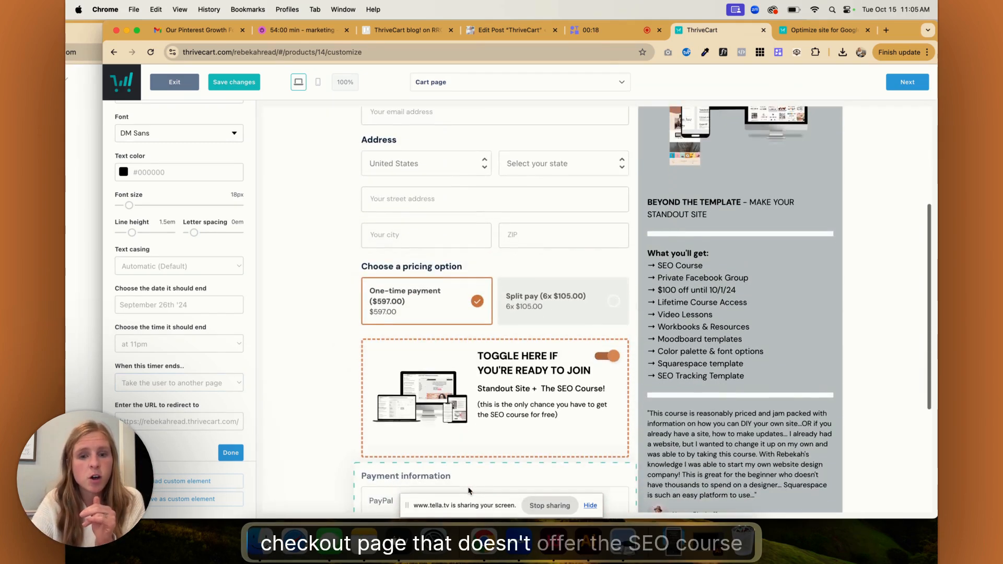
pyautogui.scroll(-1, 468, 491)
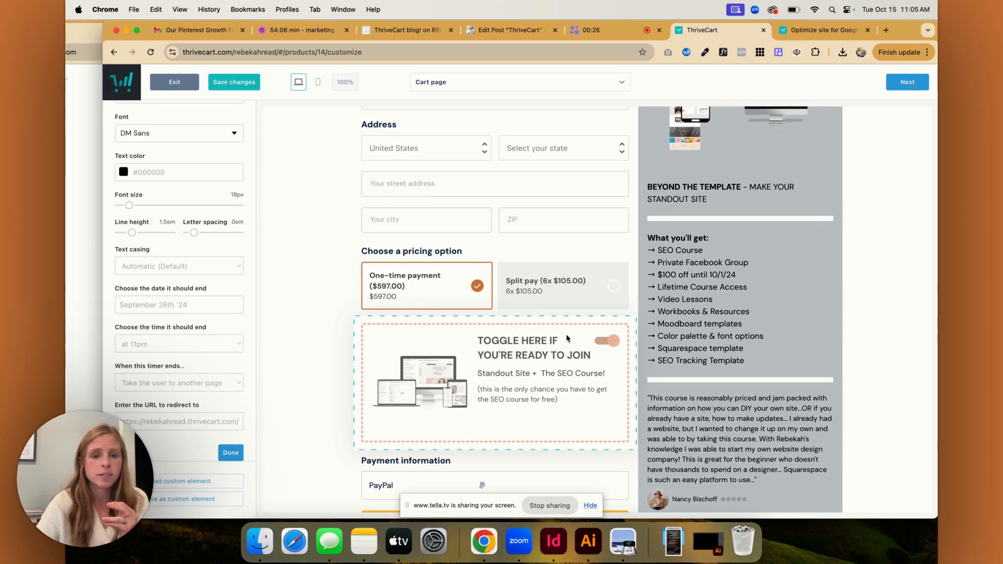
# - Copy the countdown timer's redirect URL and open it in a new browser tab
pyautogui.tripleClick(182, 419)
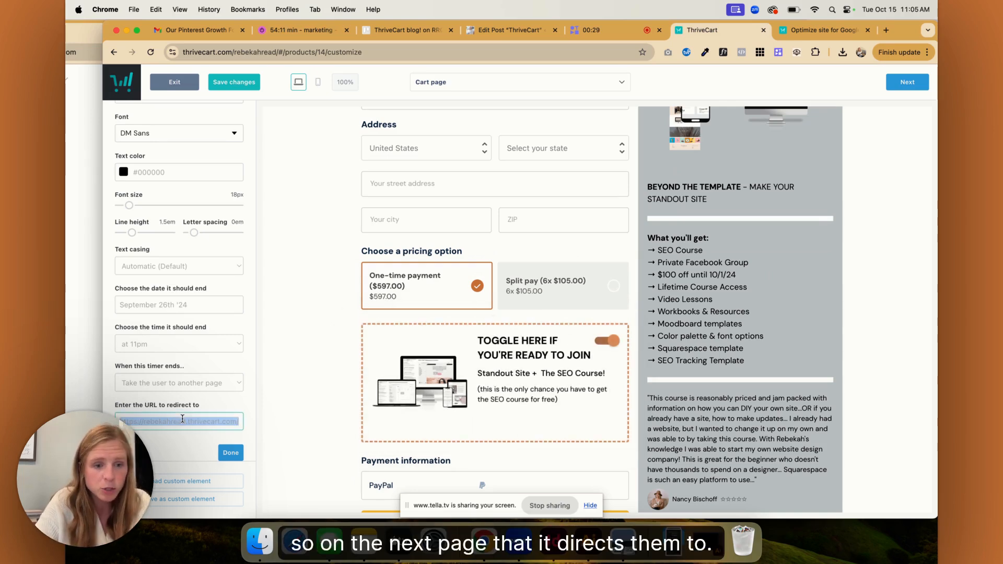
pyautogui.press('super+c')
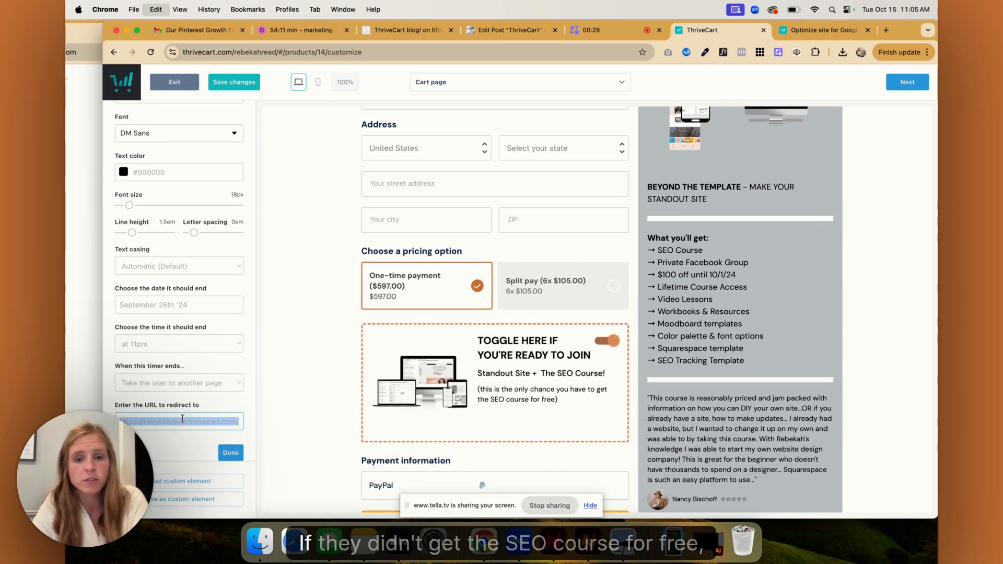
pyautogui.click(886, 29)
pyautogui.press('super+v')
pyautogui.press('Return')
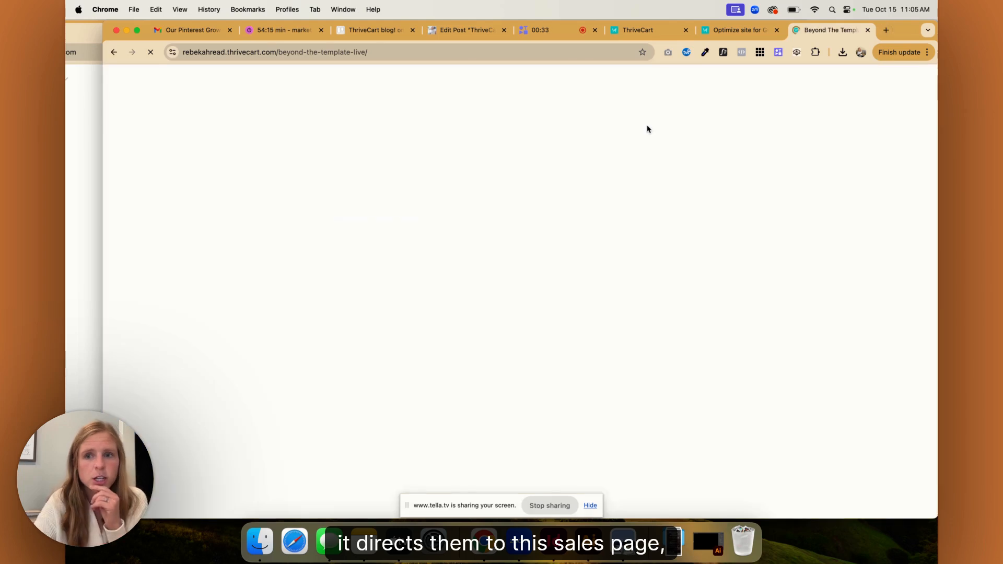
# - Switch on the $97 SEO course offer on the redirected checkout page and expand the coupon code entry
pyautogui.scroll(-3, 647, 129)
pyautogui.click(520, 342)
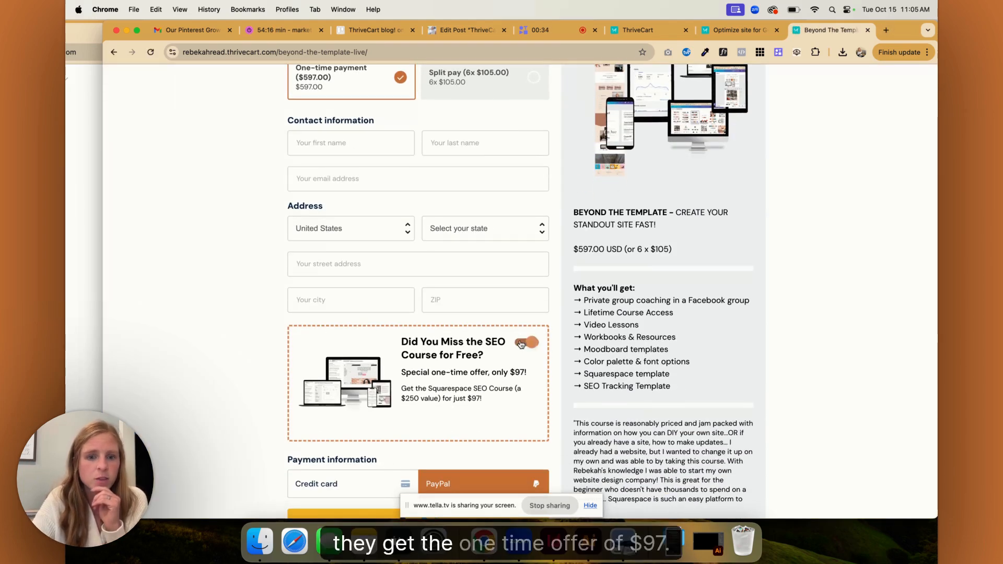
pyautogui.scroll(-5, 507, 374)
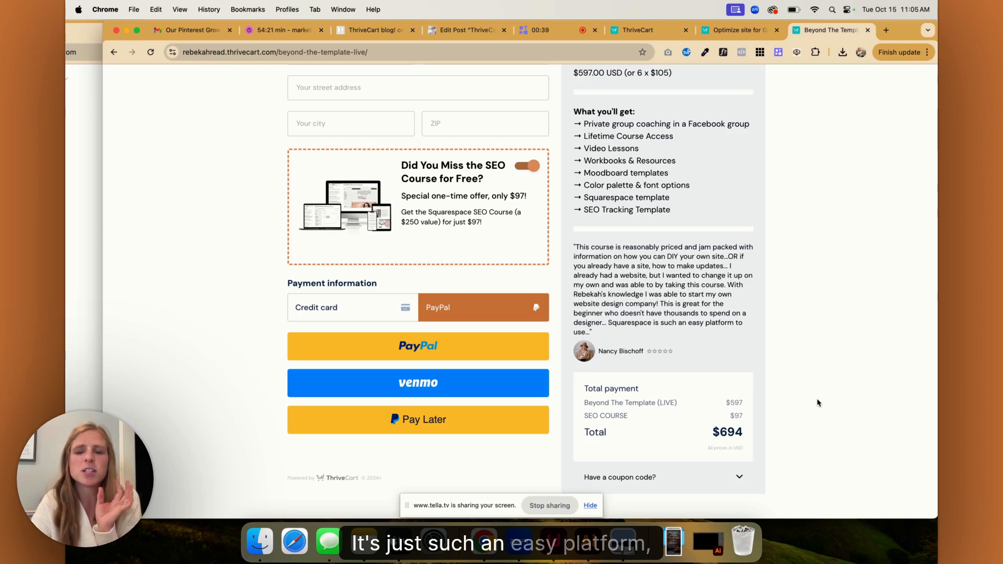
pyautogui.click(694, 478)
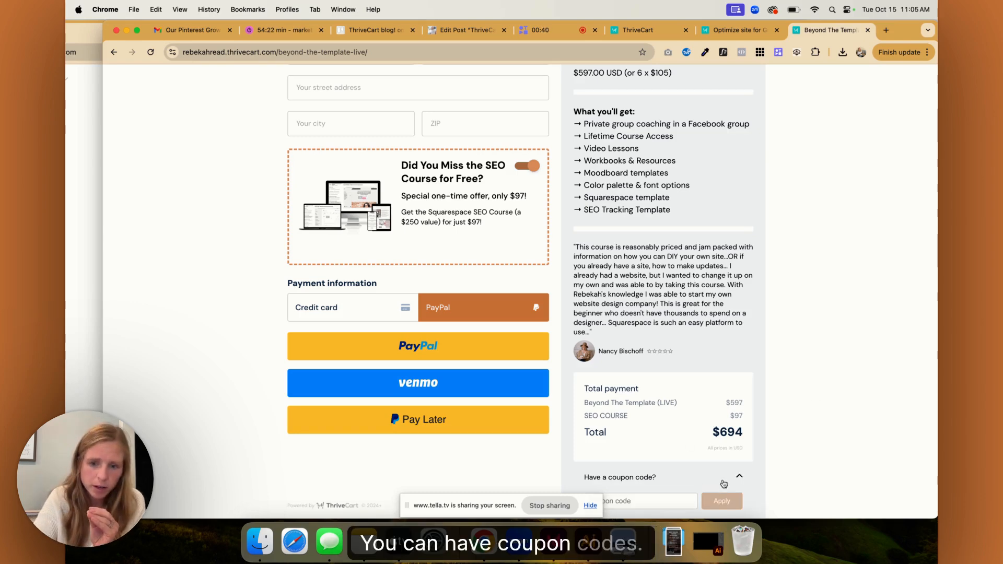
pyautogui.scroll(-1, 723, 484)
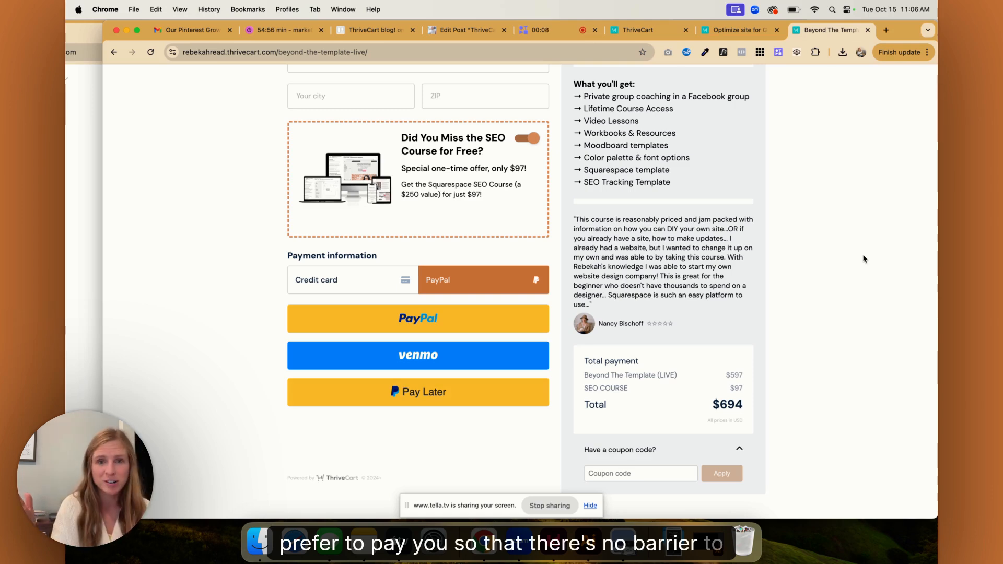
# - Review the checkout page's billing form, pricing options and available payment methods
pyautogui.scroll(3, 562, 298)
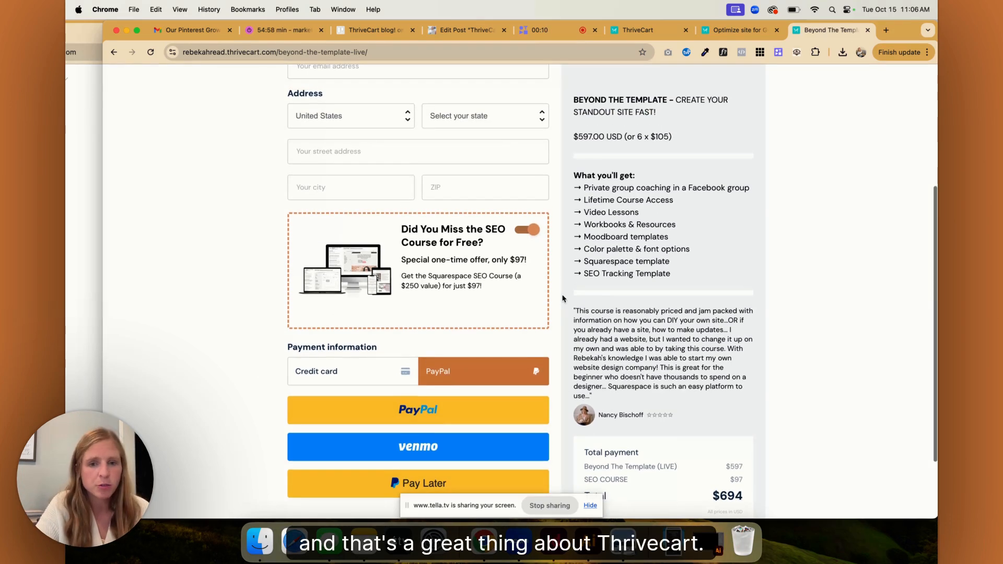
pyautogui.scroll(-3, 562, 298)
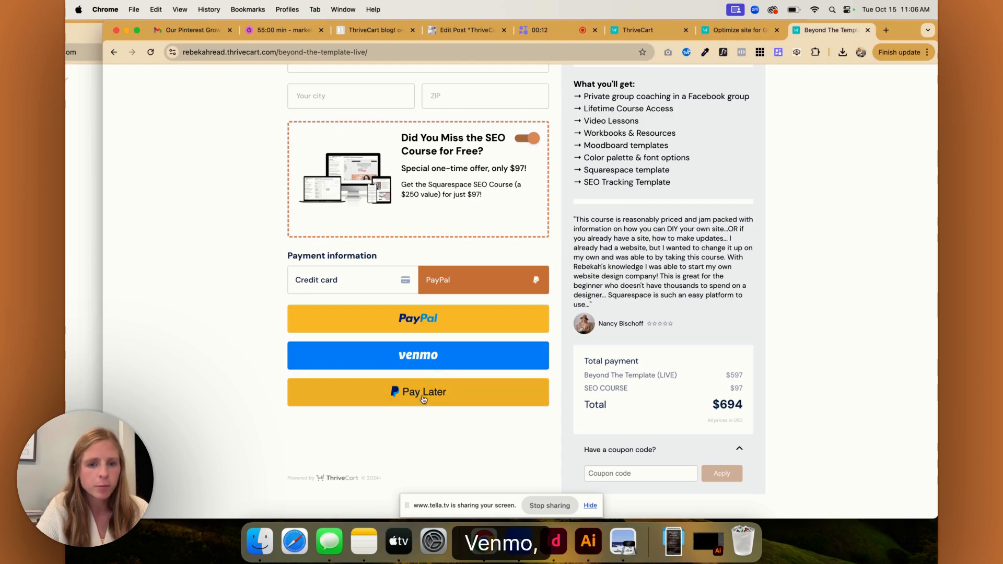
pyautogui.scroll(10, 424, 412)
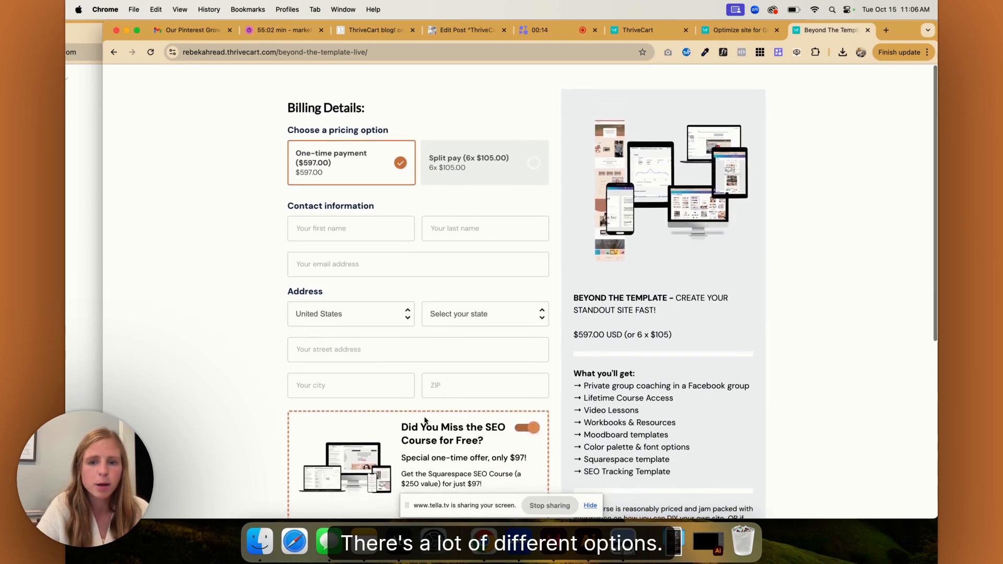
pyautogui.scroll(-7, 424, 419)
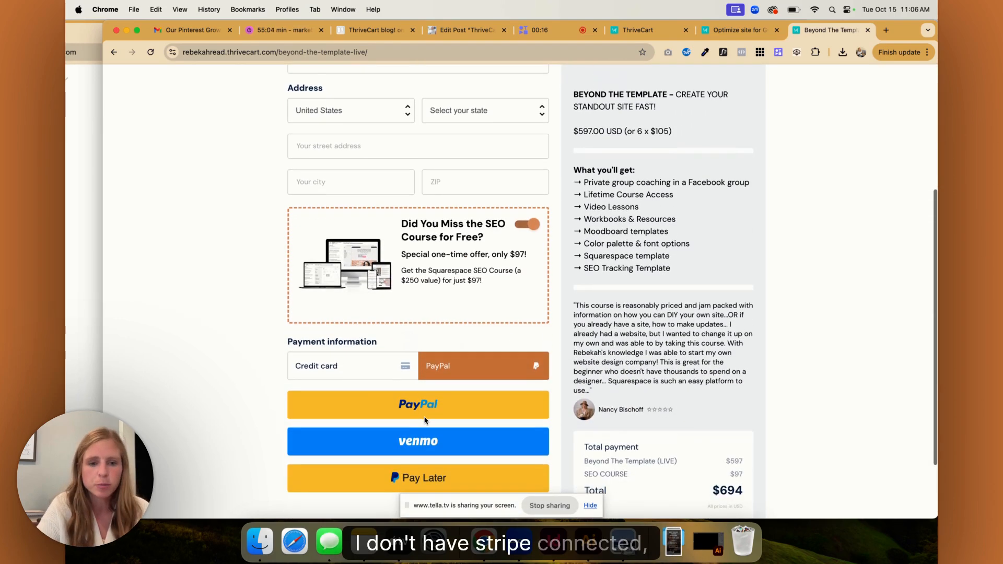
pyautogui.scroll(-2, 424, 418)
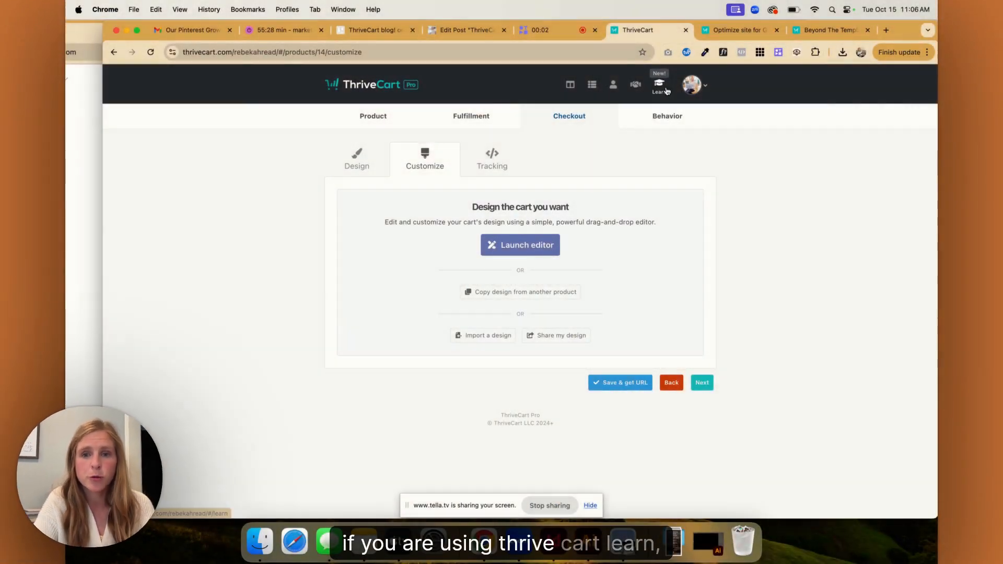
# - View the Learn course list in ThriveCart, and check the My affiliates and Payments pages of the affiliates area
pyautogui.click(667, 91)
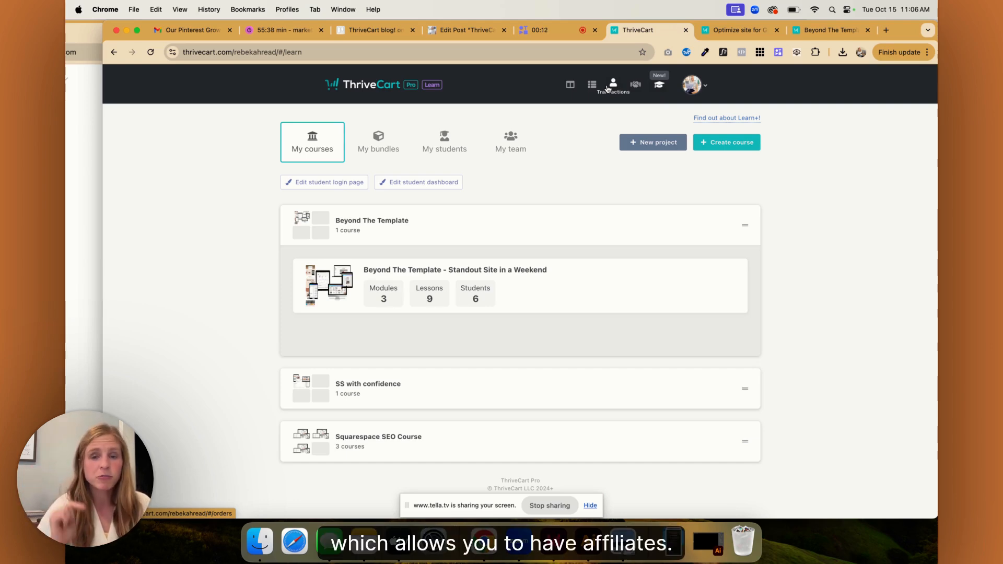
pyautogui.click(635, 85)
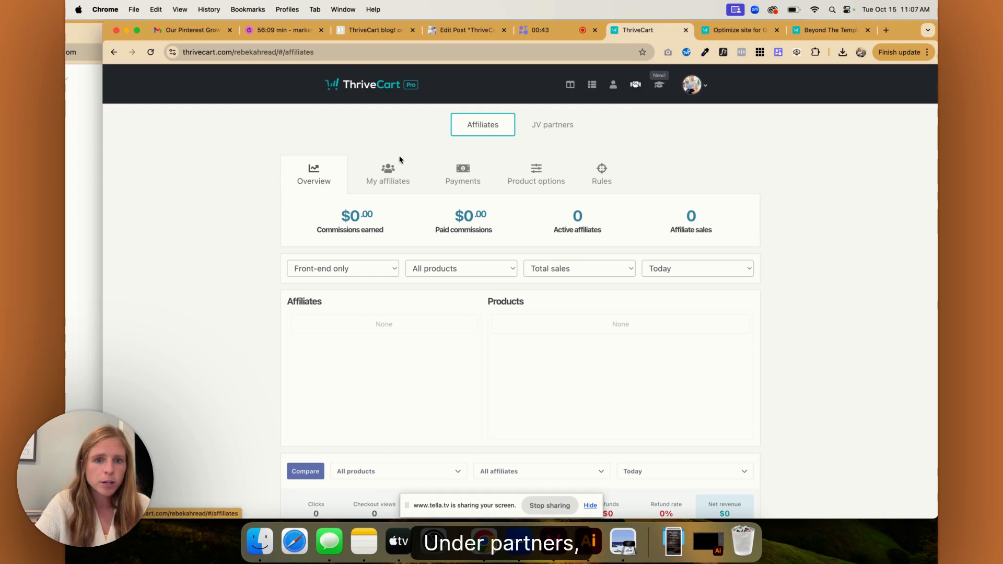
pyautogui.click(389, 174)
pyautogui.click(475, 173)
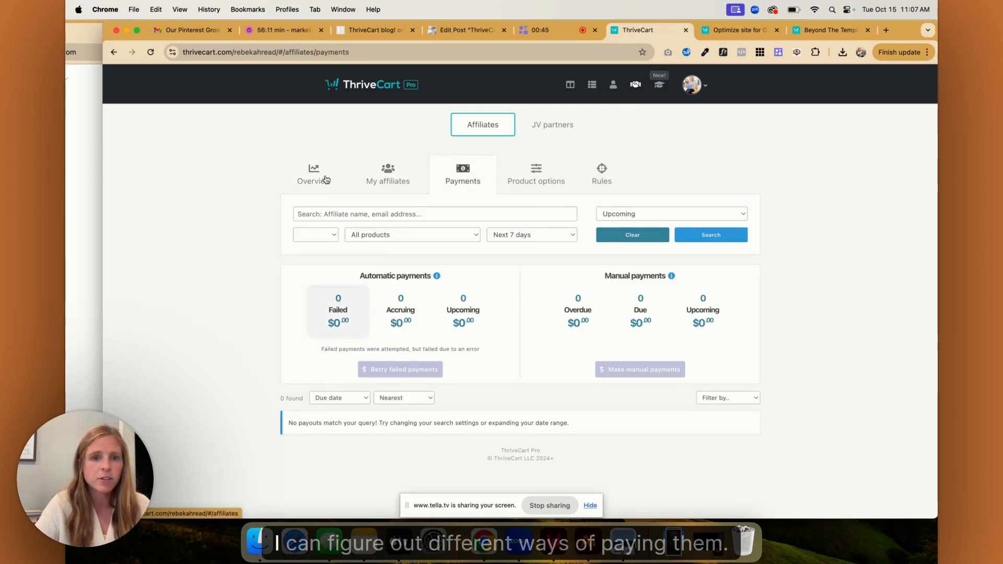